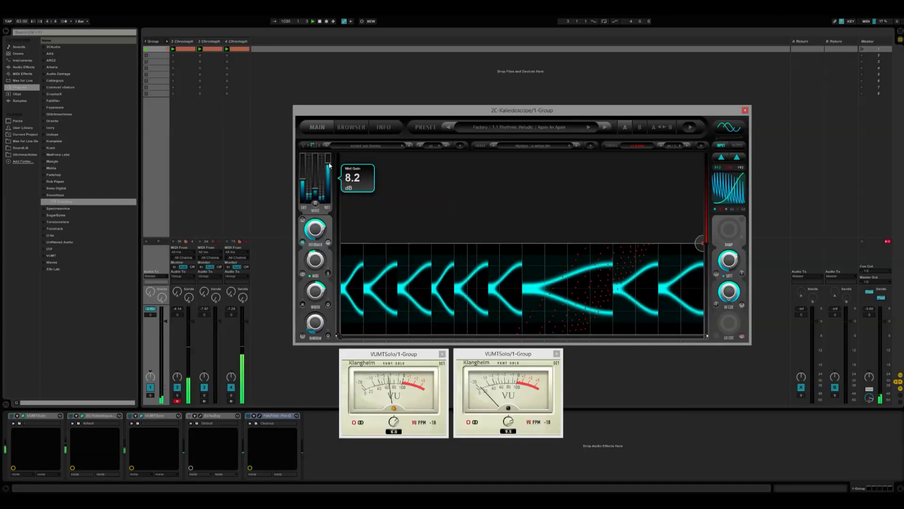
Turn the dry gain all the way down and raise the wet gain slightly for the Again An Again preset
left_click_drag(329, 165, 329, 165)
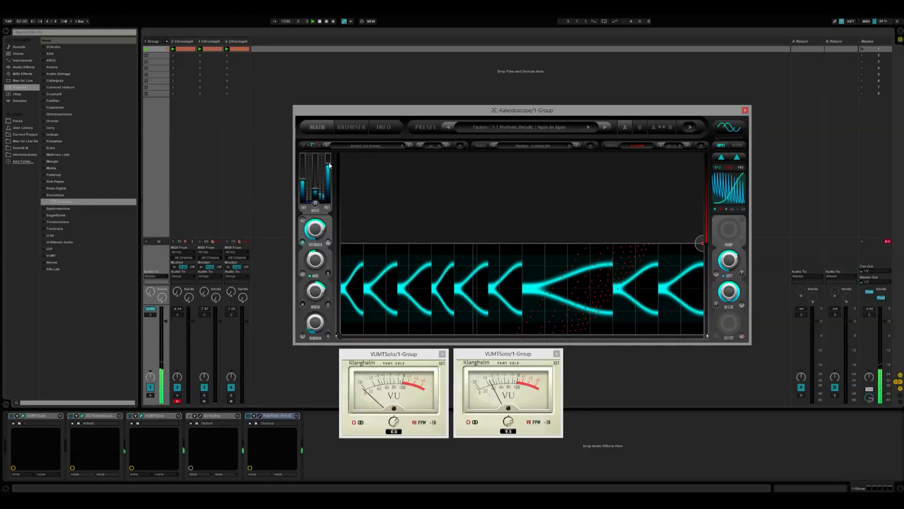
left_click_drag(302, 181, 312, 209)
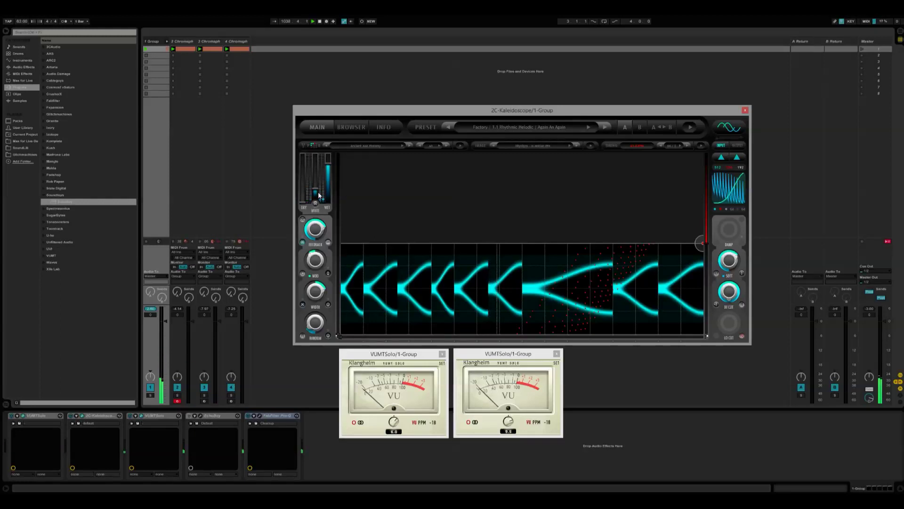
left_click_drag(328, 167, 326, 163)
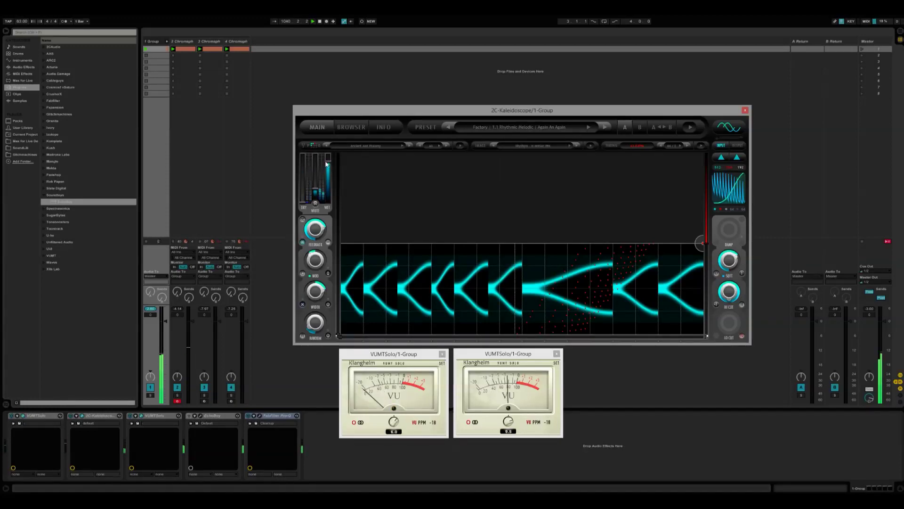
Compare the preset's output image with its input image and slightly lower the Mod amount
left_click(733, 147)
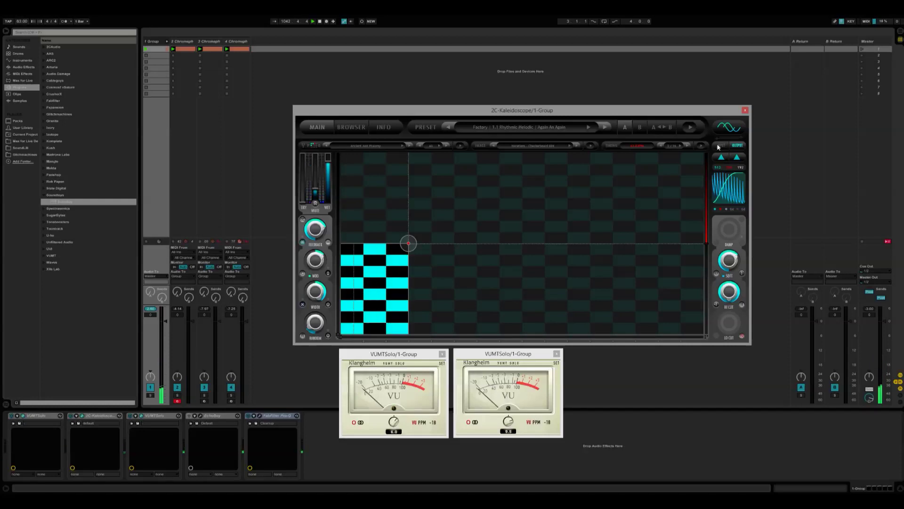
left_click(719, 146)
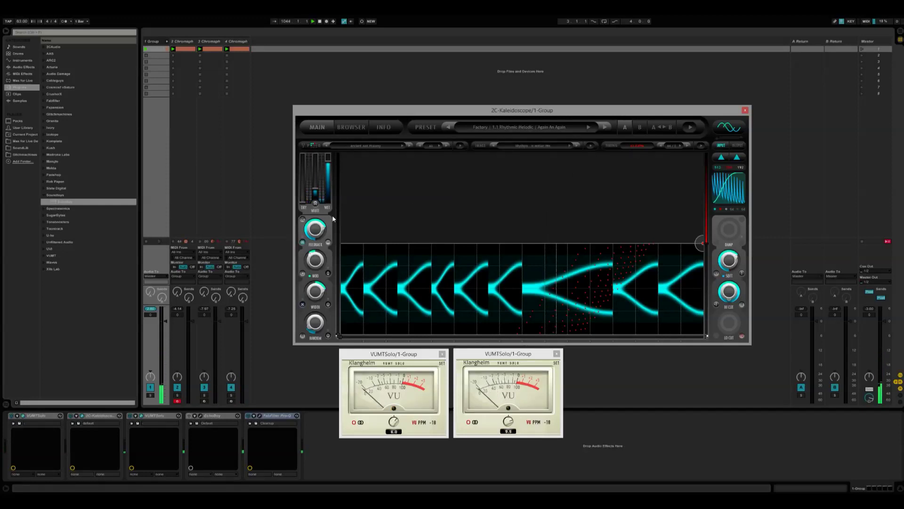
mouse_move(314, 232)
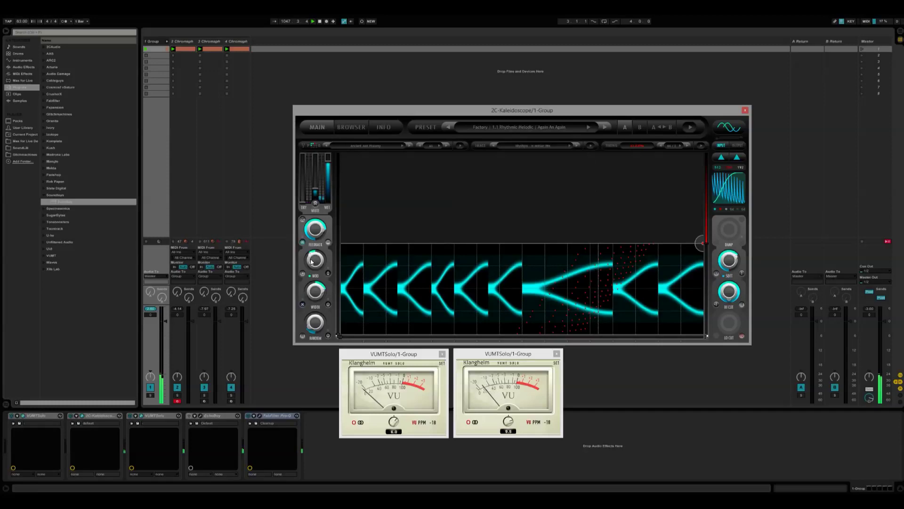
left_click_drag(311, 262, 311, 269)
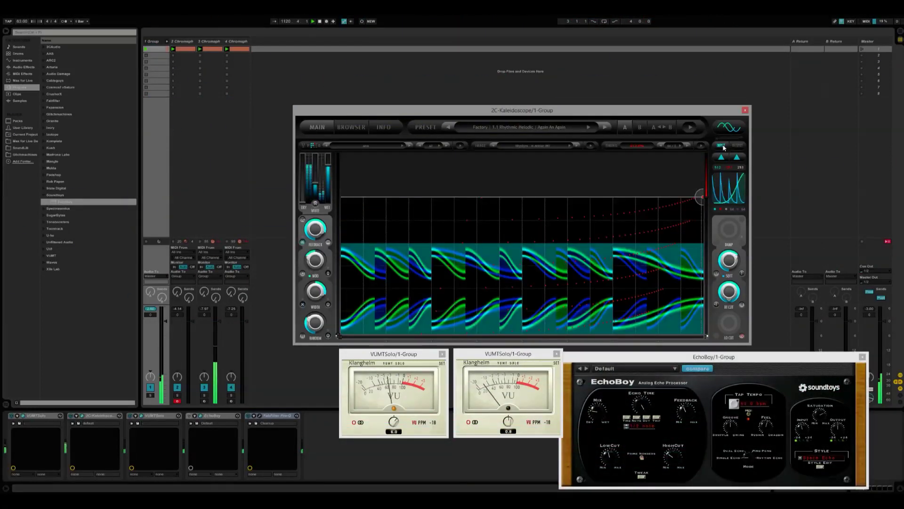
Load a Rhythm - Constructed picture as the input image and close the EchoBoy window
left_click(554, 146)
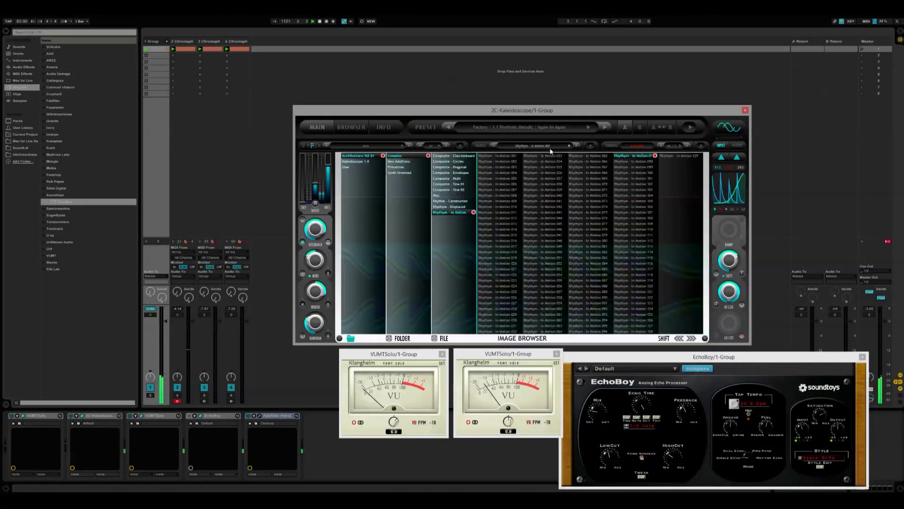
left_click(454, 202)
left_click(536, 213)
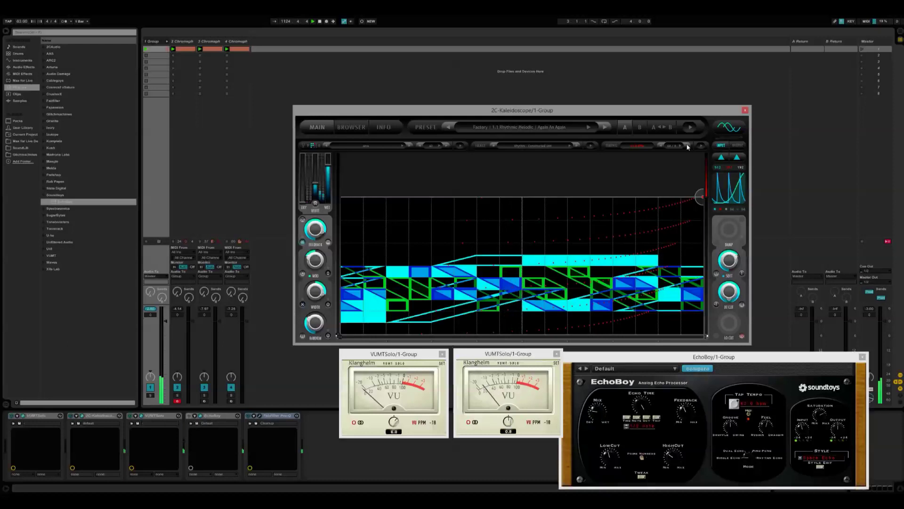
left_click(862, 356)
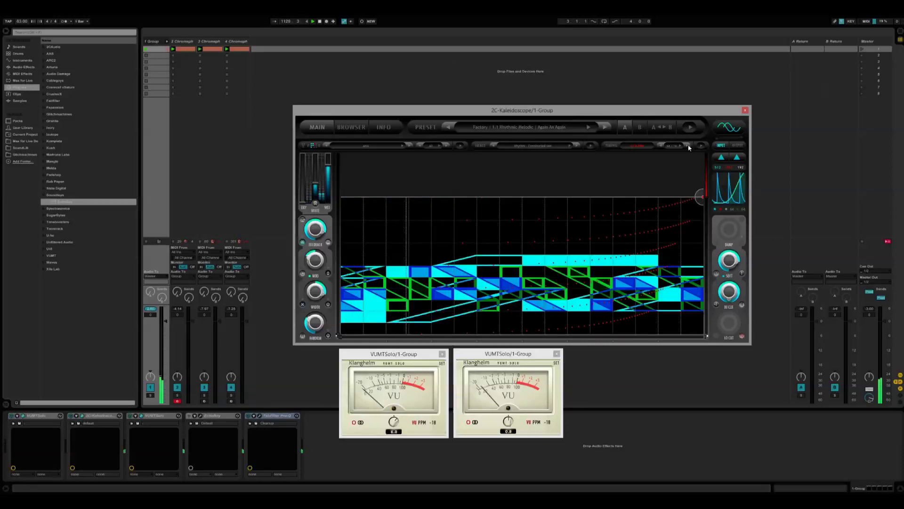
Replace the output image with a different Texture - Clouds picture from the image browser
left_click(738, 146)
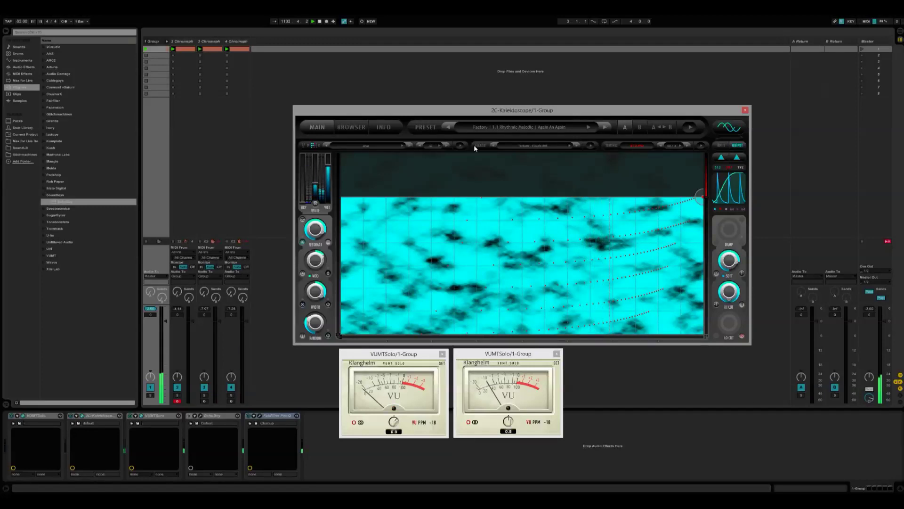
left_click(502, 145)
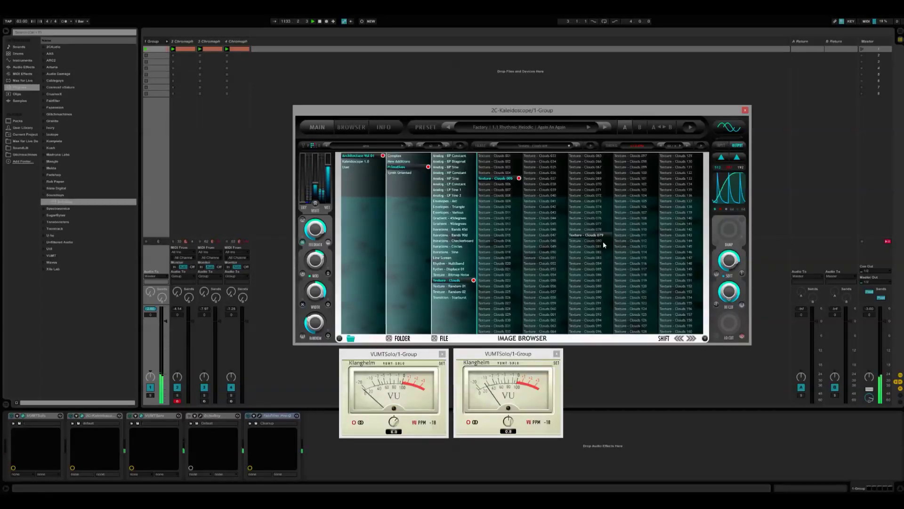
left_click(626, 261)
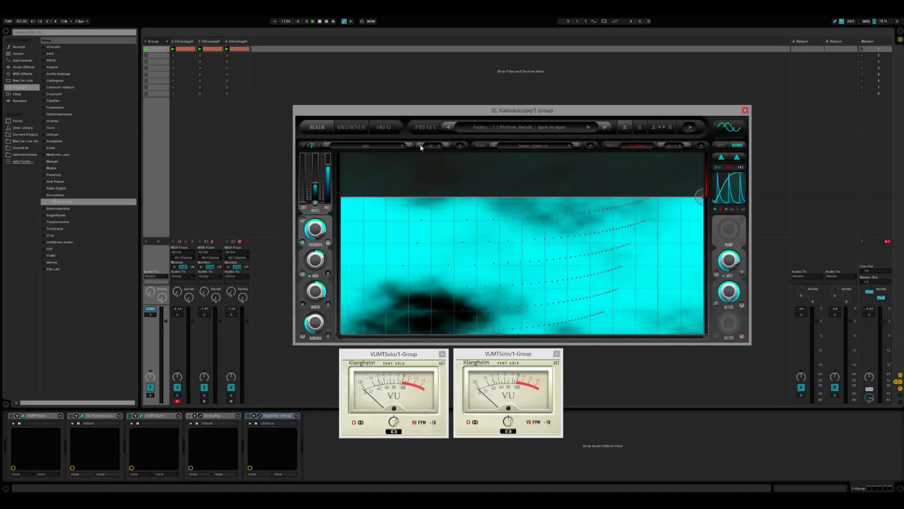
Raise the wet gain past 10.8 dB and bring the white noise up to about 117%, easing it back slightly
mouse_move(331, 164)
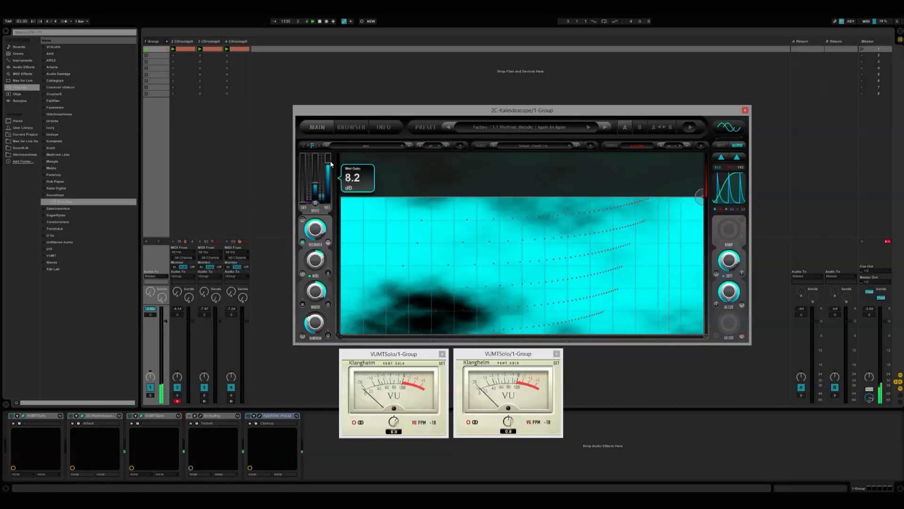
left_click_drag(331, 162, 331, 158)
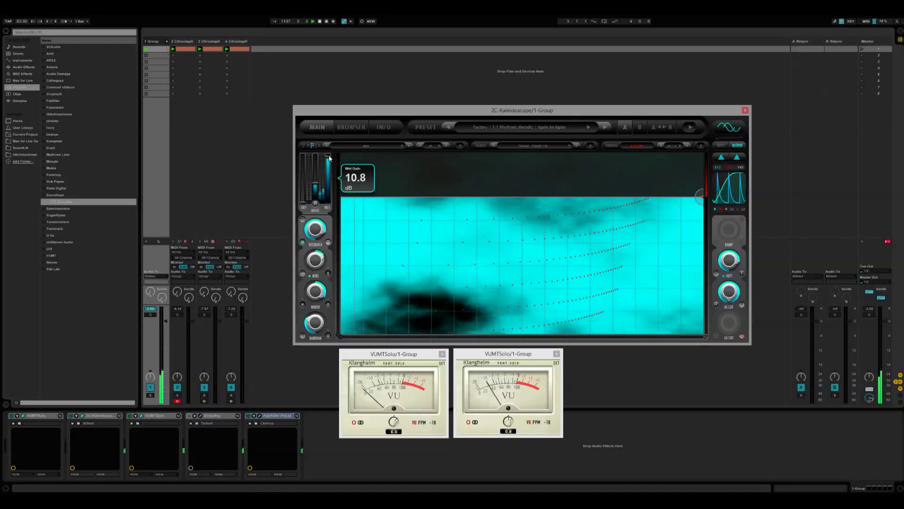
left_click_drag(329, 158, 329, 153)
left_click_drag(316, 185, 316, 176)
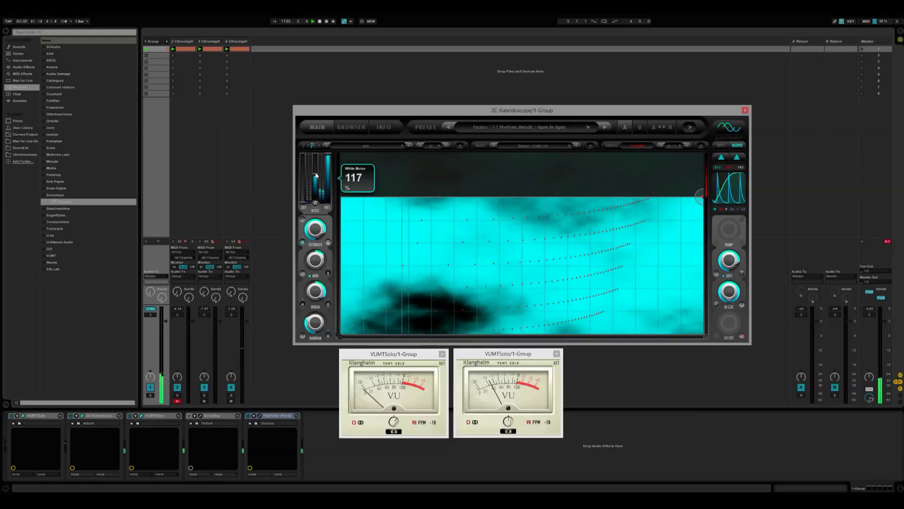
left_click_drag(316, 179, 316, 183)
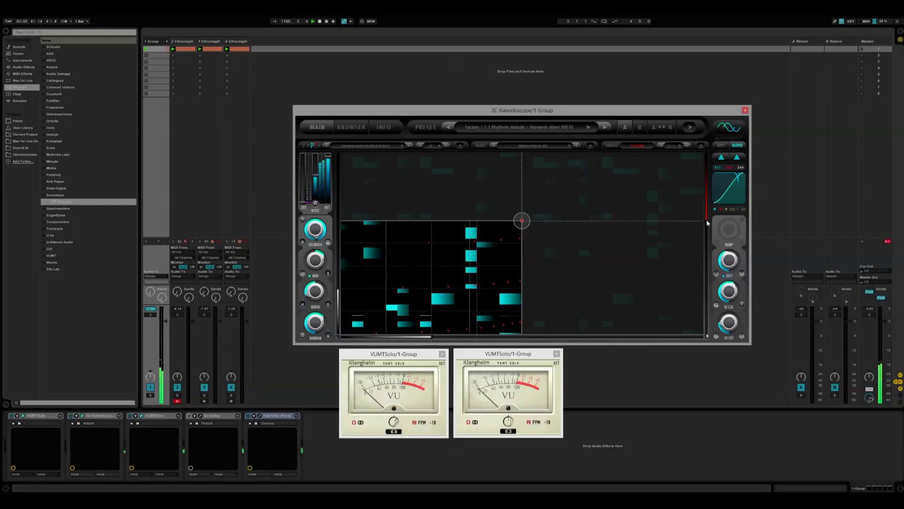
Extend the active vertical range to the full height of the output image and turn Feedback all the way down
left_click_drag(707, 220, 705, 140)
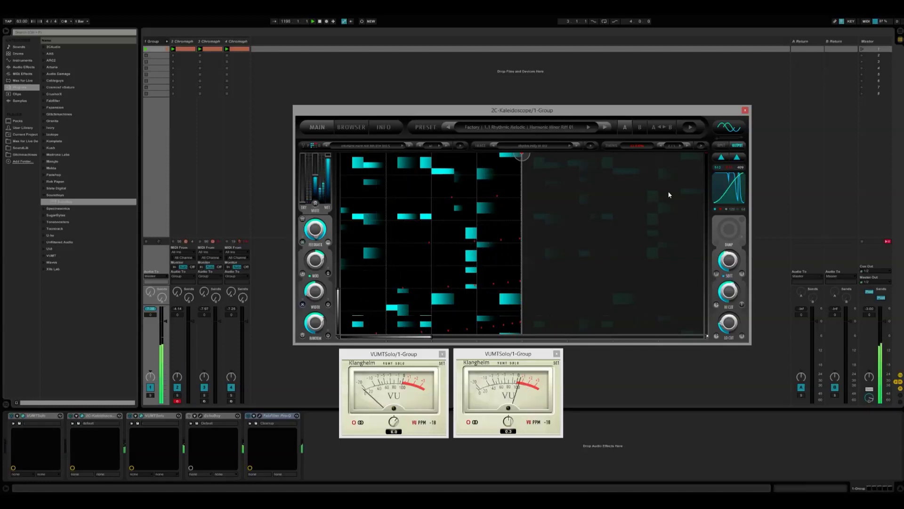
left_click_drag(319, 231, 320, 261)
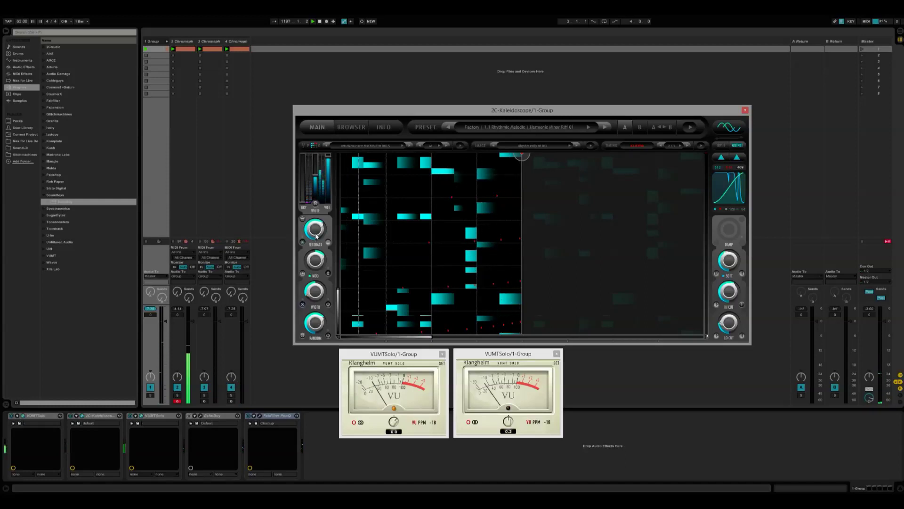
mouse_move(317, 233)
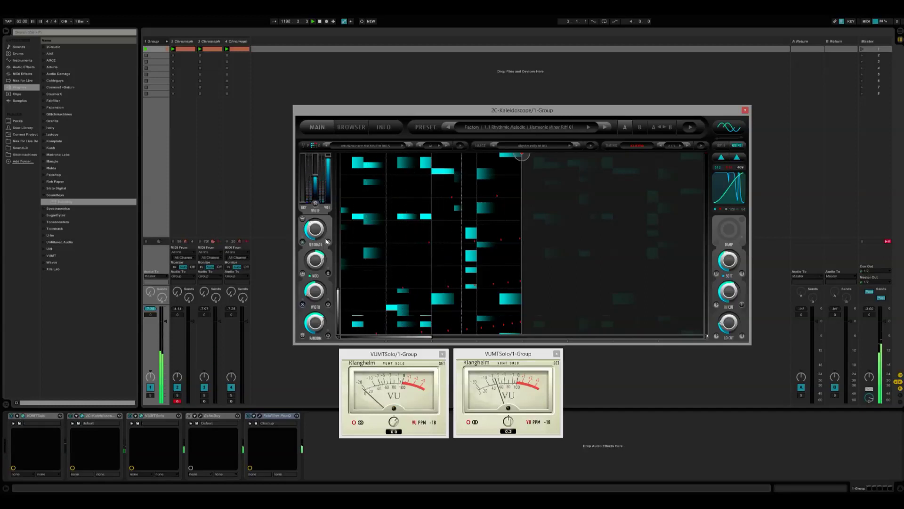
mouse_move(319, 252)
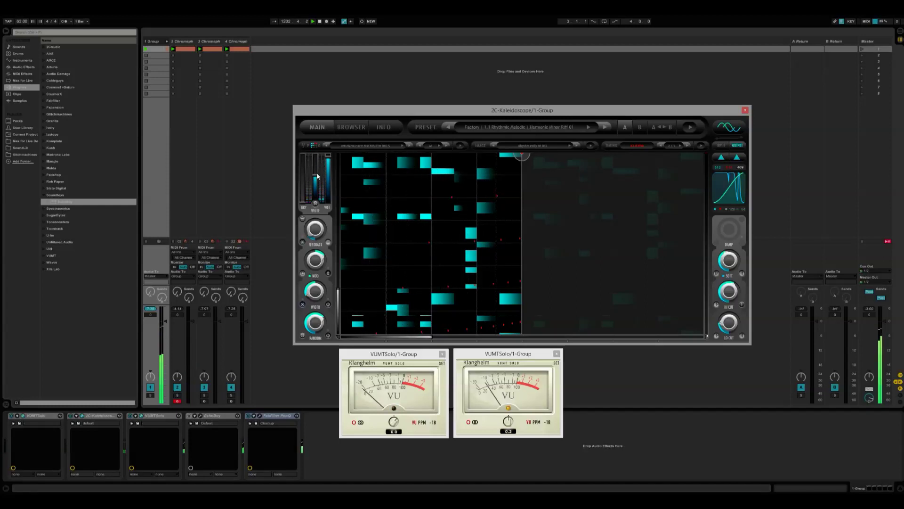
Raise the white noise to 138%, ease it back slightly, and fine-tune the control between Damp and Hi Cut
left_click_drag(315, 179, 318, 171)
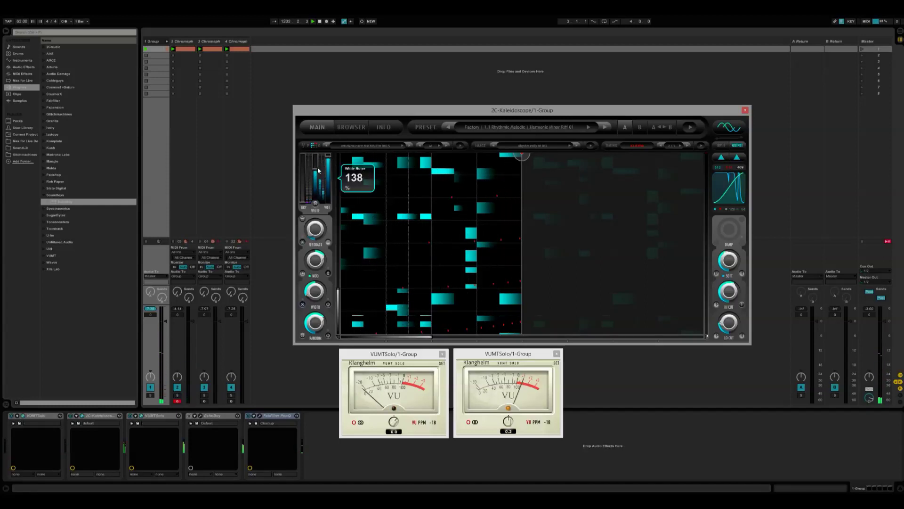
left_click_drag(319, 171, 317, 176)
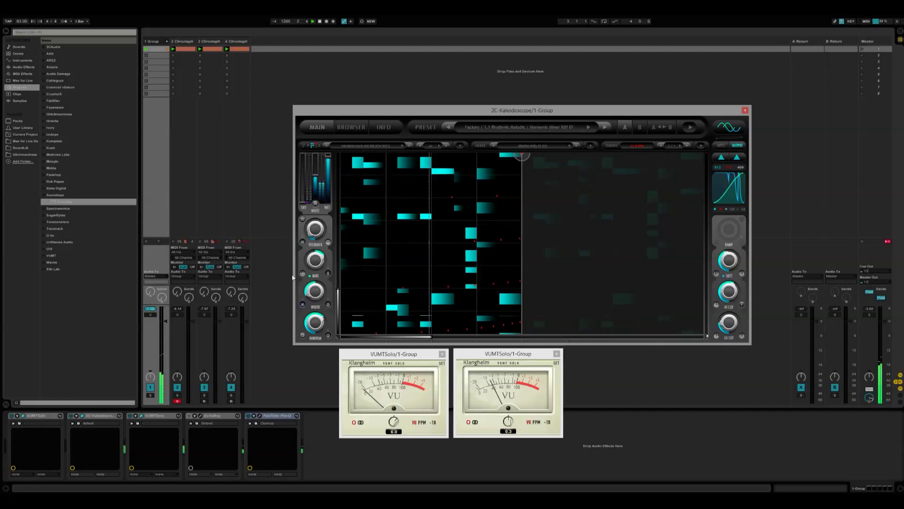
mouse_move(728, 263)
left_mouse_down()
mouse_move(727, 278)
mouse_move(731, 253)
mouse_move(732, 291)
mouse_move(729, 266)
left_mouse_up()
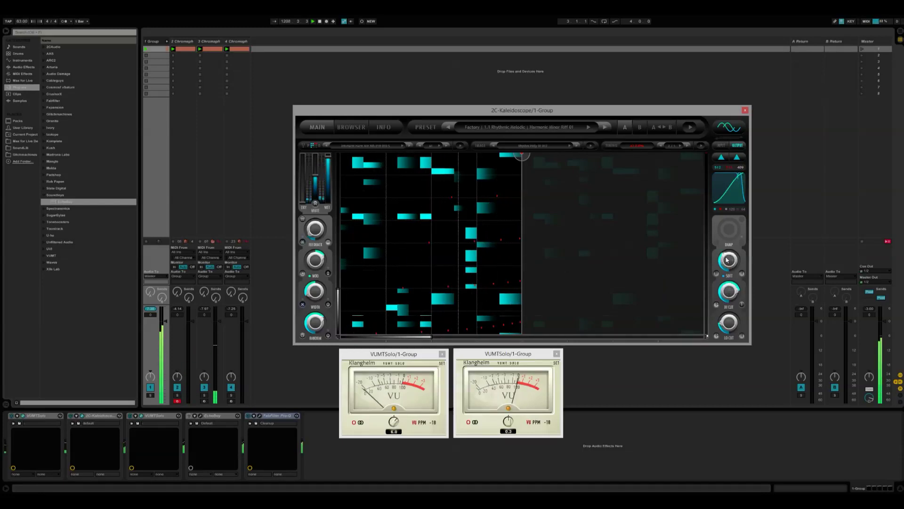
mouse_move(728, 262)
left_click_drag(728, 262, 729, 255)
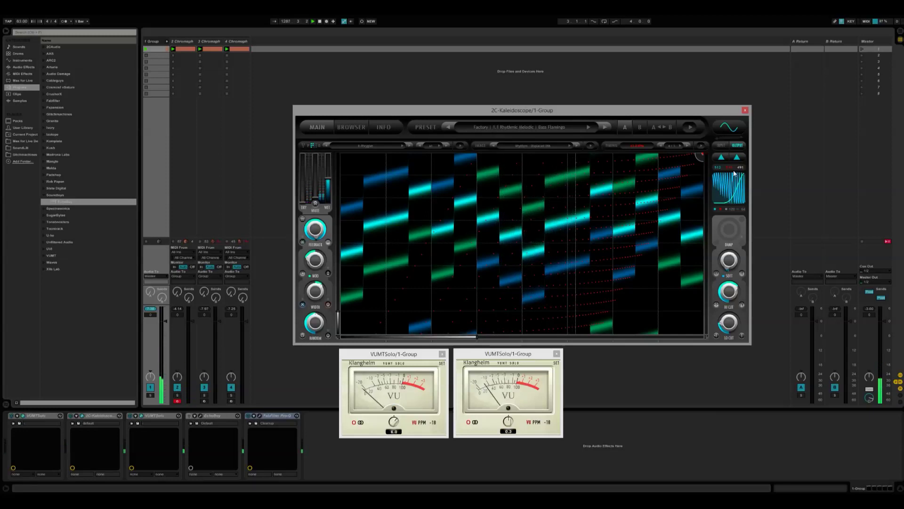
Show the input image of the rhythmic preset and raise the trim on the second VUMTSolo meter
left_click(721, 146)
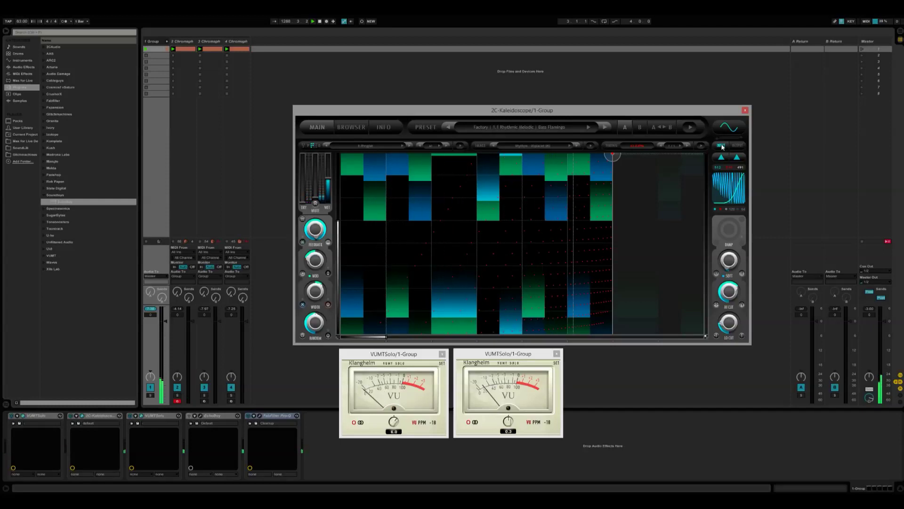
left_click_drag(506, 424, 508, 416)
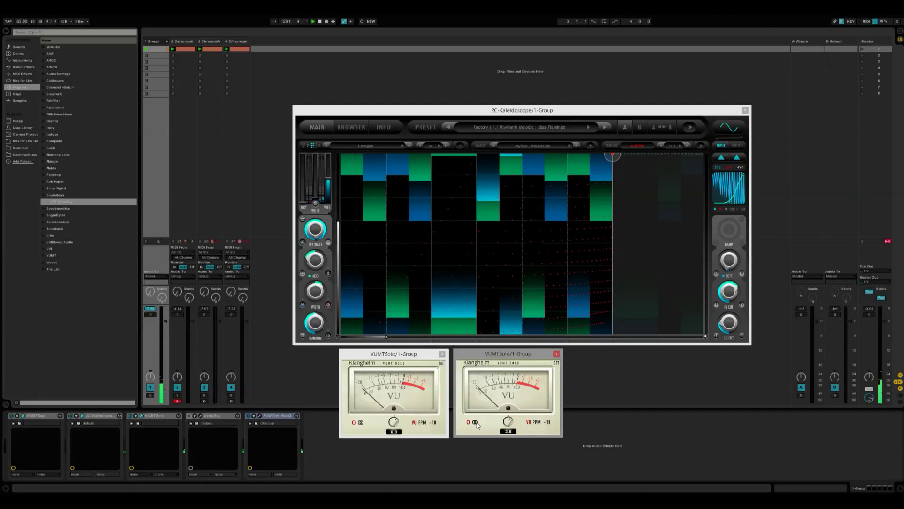
Set the wet gain to 7.8 dB, raise the white noise, and switch to the output image
left_click(327, 175)
left_click_drag(317, 194, 317, 188)
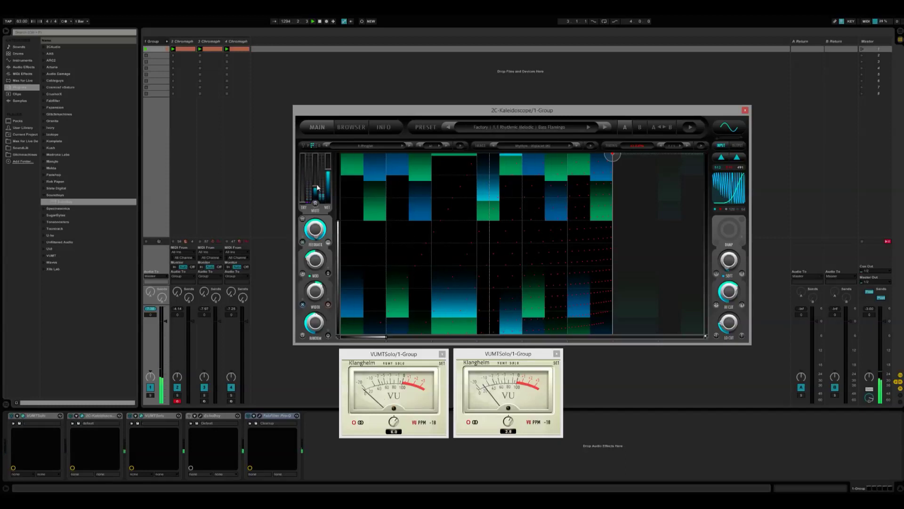
left_click_drag(328, 173, 329, 165)
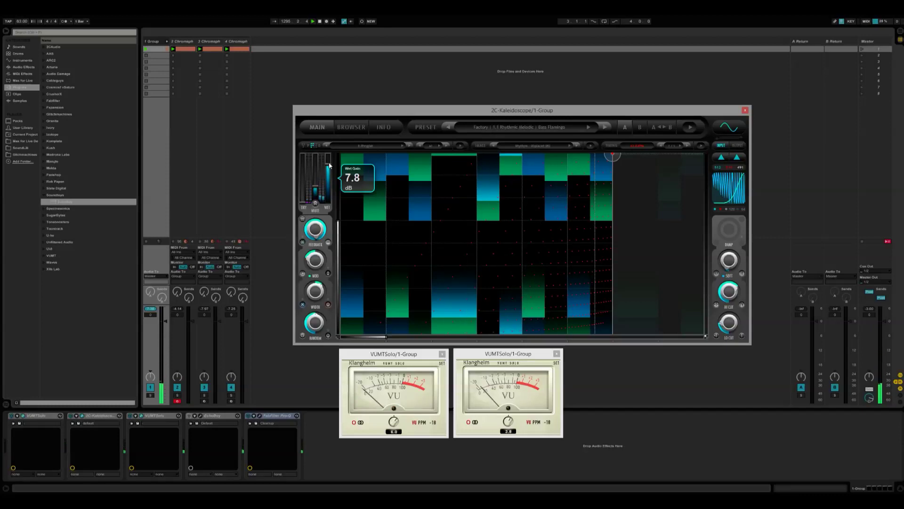
left_click_drag(320, 192, 319, 178)
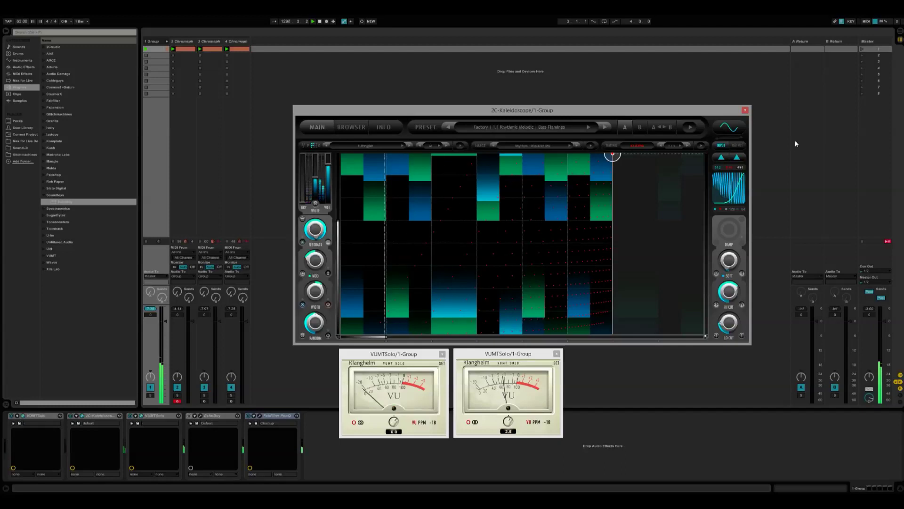
left_click(738, 145)
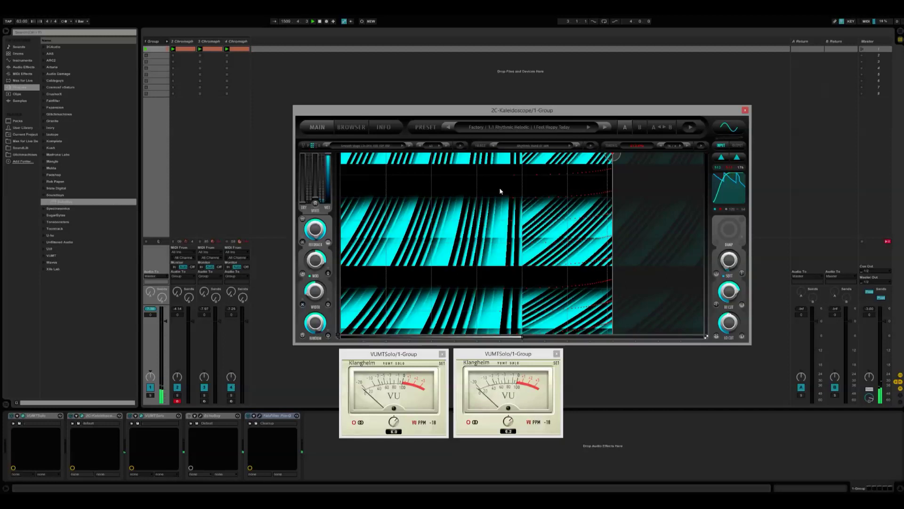
Show the output image of the I Feel Happy Today preset and choose a different number of measures for its length
left_click(724, 149)
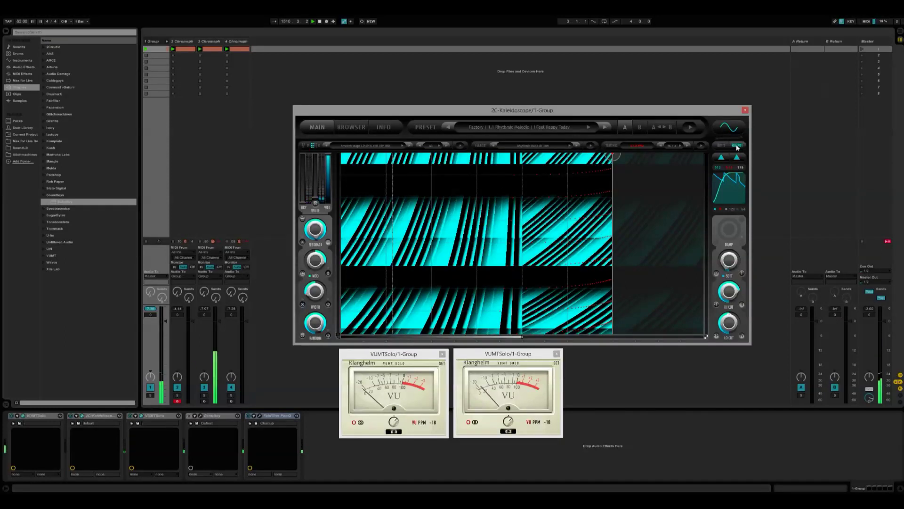
left_click(674, 147)
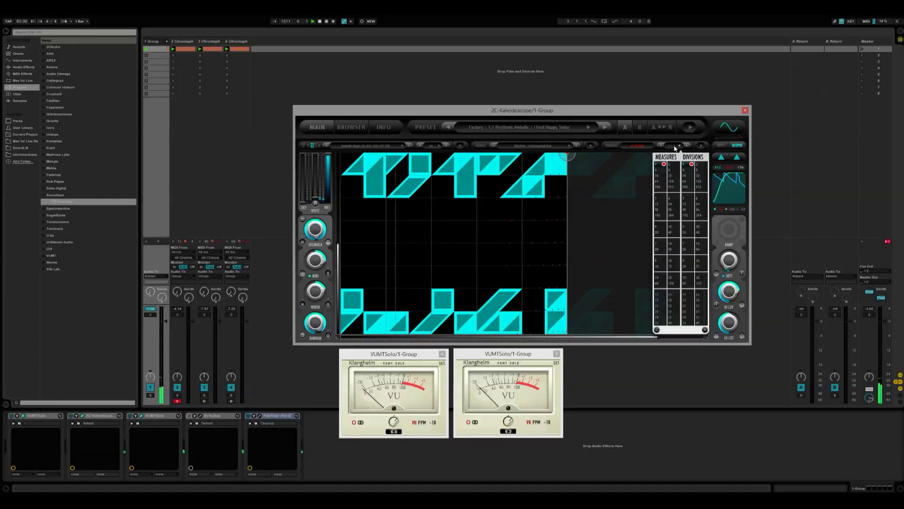
left_click(672, 167)
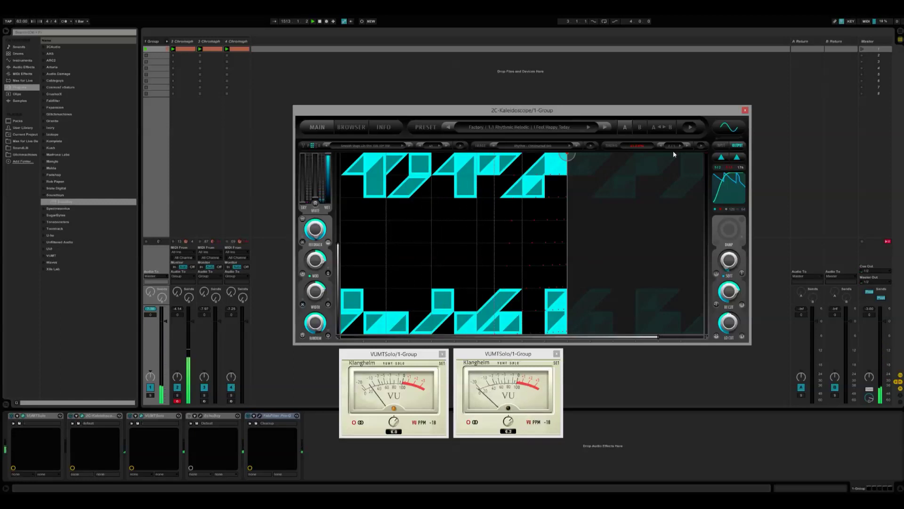
Load the Rhythm - Displaced 050 image from Architecture Vol 01 as the output image and choose a different number of measures
left_click(562, 149)
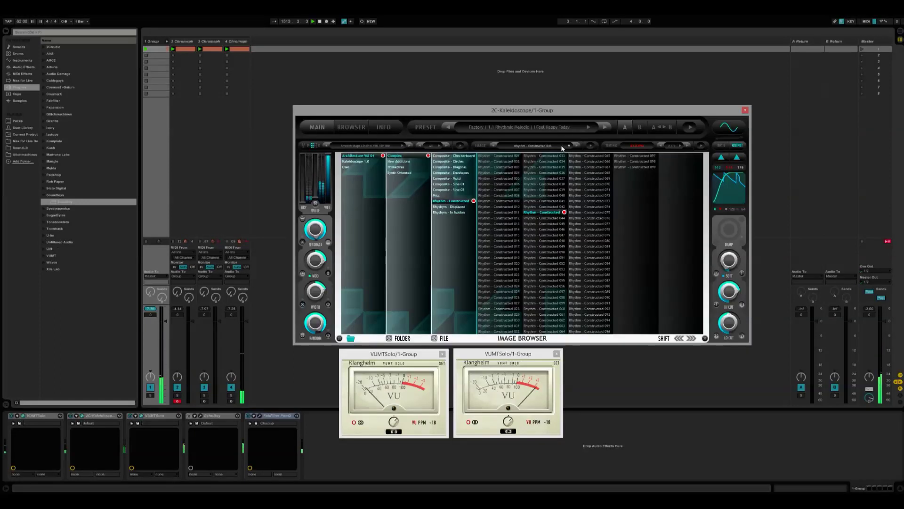
left_click(453, 207)
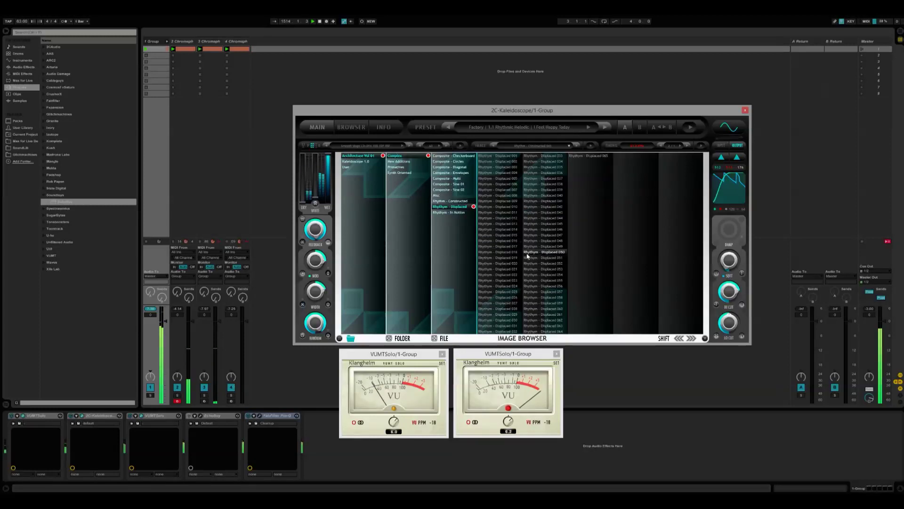
left_click(528, 256)
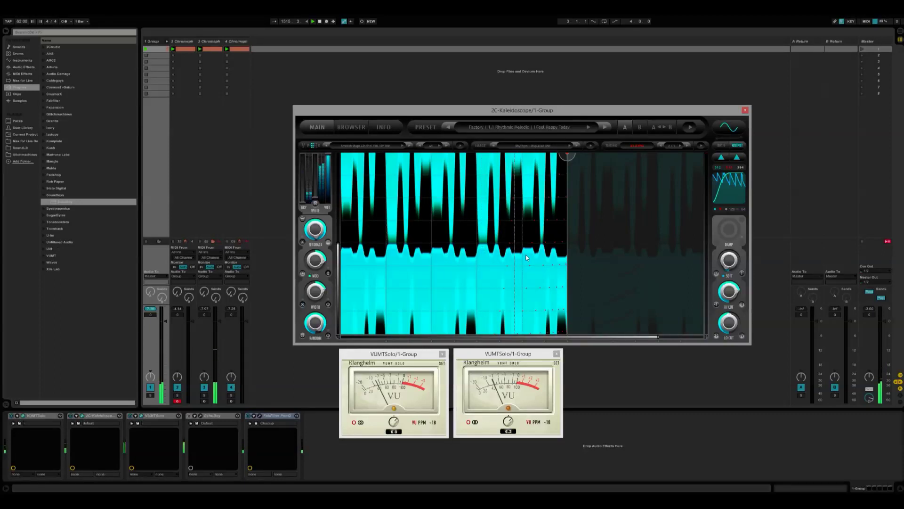
left_click(670, 146)
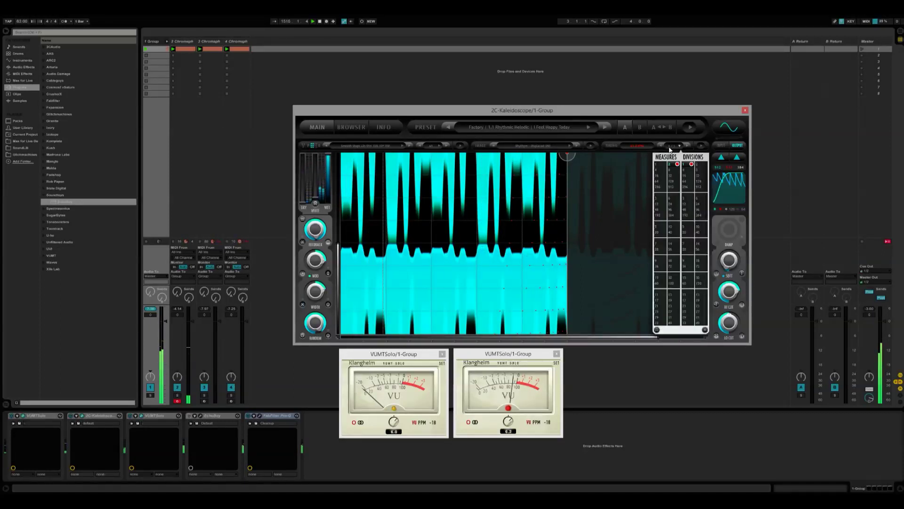
left_click(668, 168)
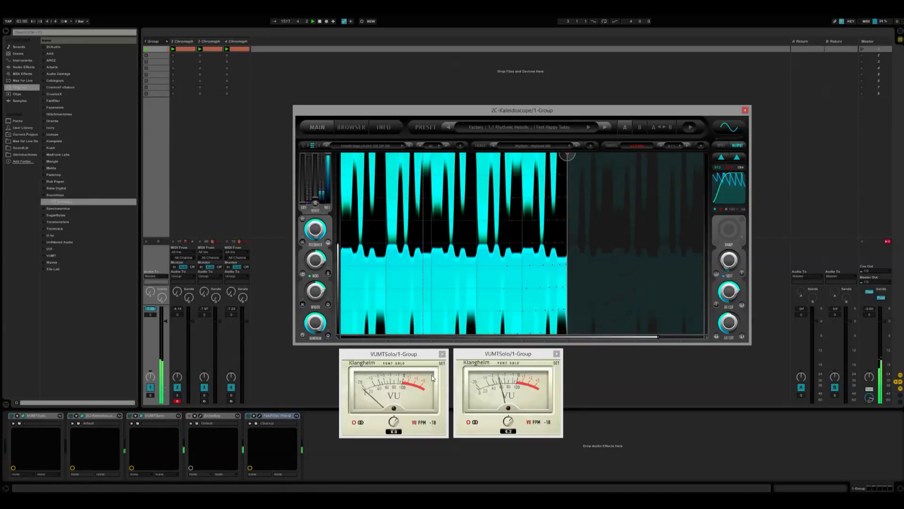
Adjust the trim on the second VUMTSolo meter and change the setting of Kaleidoscope's control between Damp and Hi Cut
left_click(508, 426)
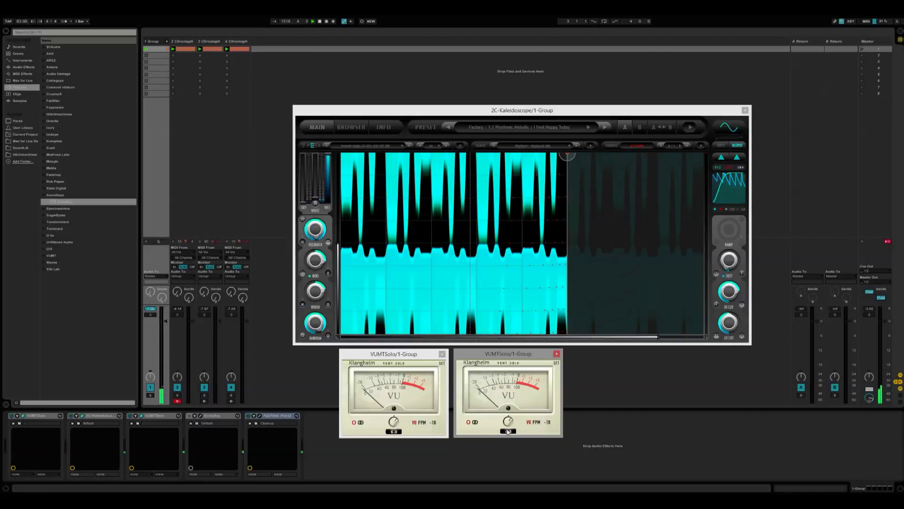
left_click(735, 254)
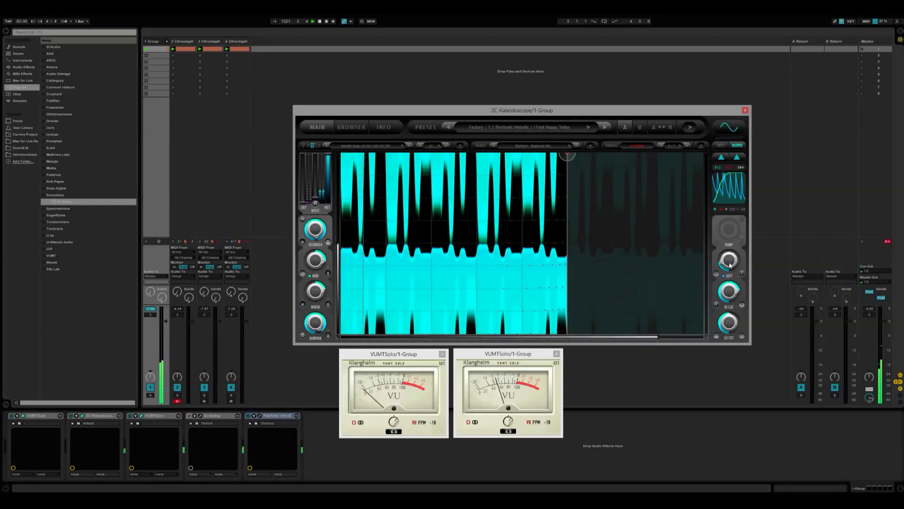
Raise the white noise to 67% with a slight readjustment, and tune the Hi Cut and Lo Cut filters
mouse_move(313, 188)
left_mouse_down()
mouse_move(316, 166)
mouse_move(316, 176)
left_mouse_up()
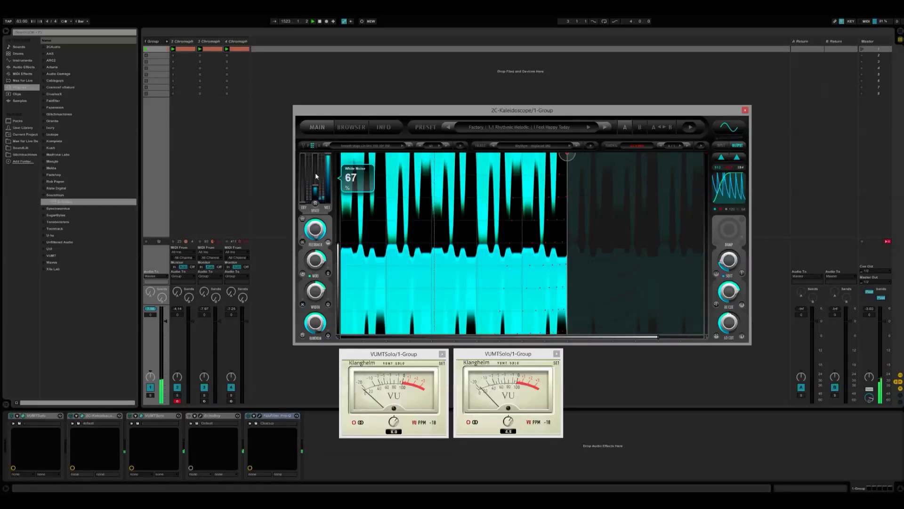
left_click_drag(315, 172, 315, 174)
left_click_drag(728, 295, 725, 305)
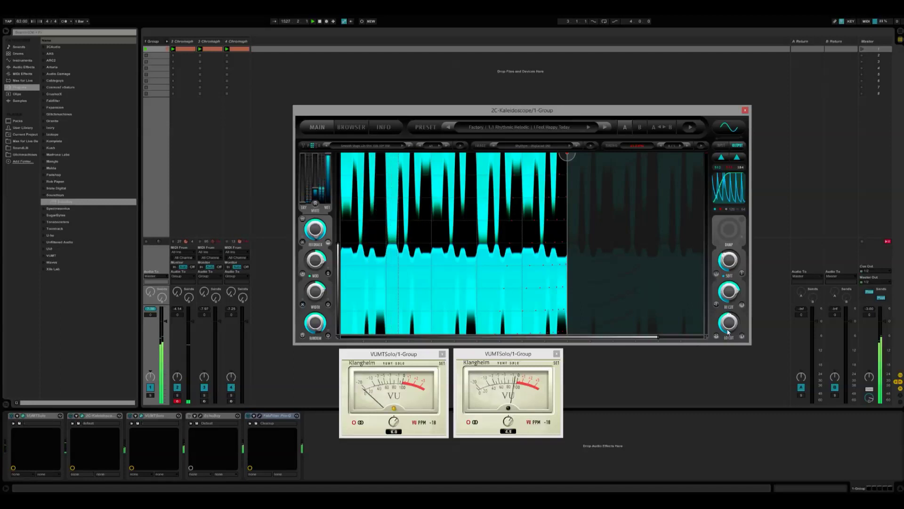
left_click_drag(735, 322, 716, 380)
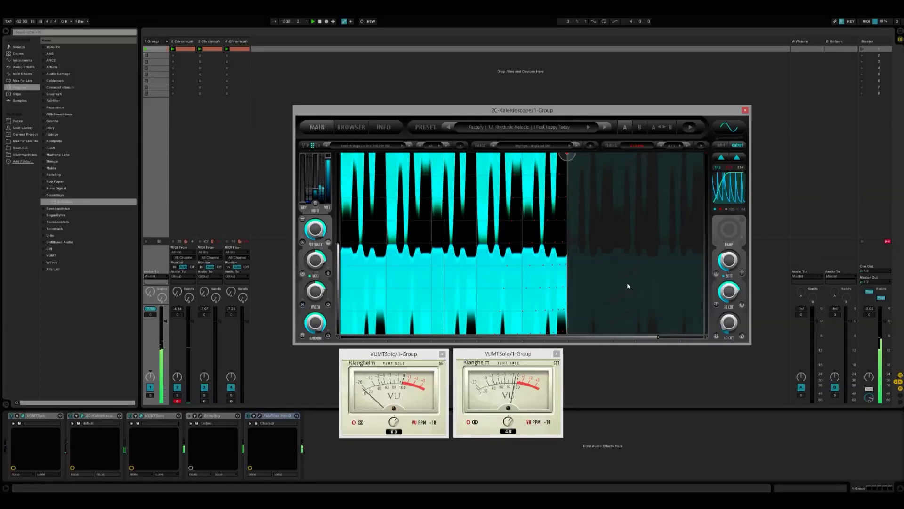
mouse_move(725, 264)
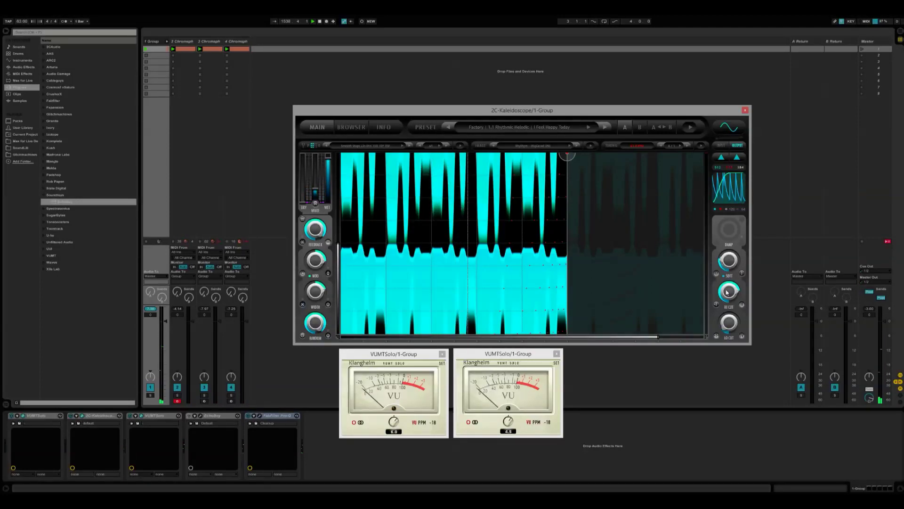
mouse_move(727, 293)
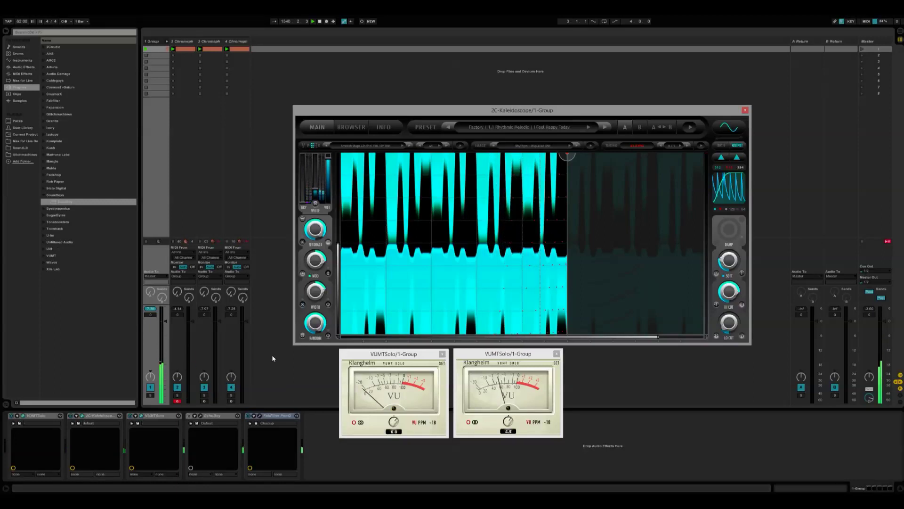
Enable the EchoBoy effect on the group track, show its window, and readjust the trim on the second VUMTSolo meter
left_click(190, 415)
left_click(201, 417)
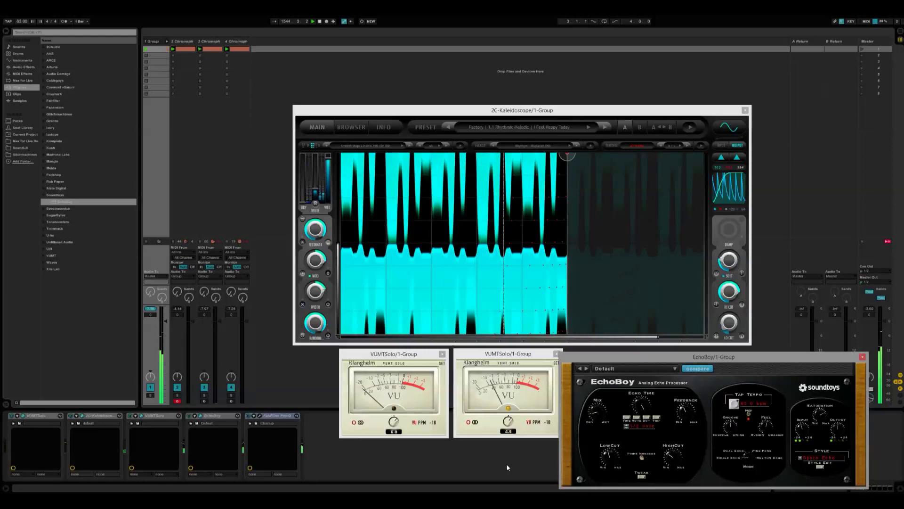
left_click_drag(510, 422, 468, 455)
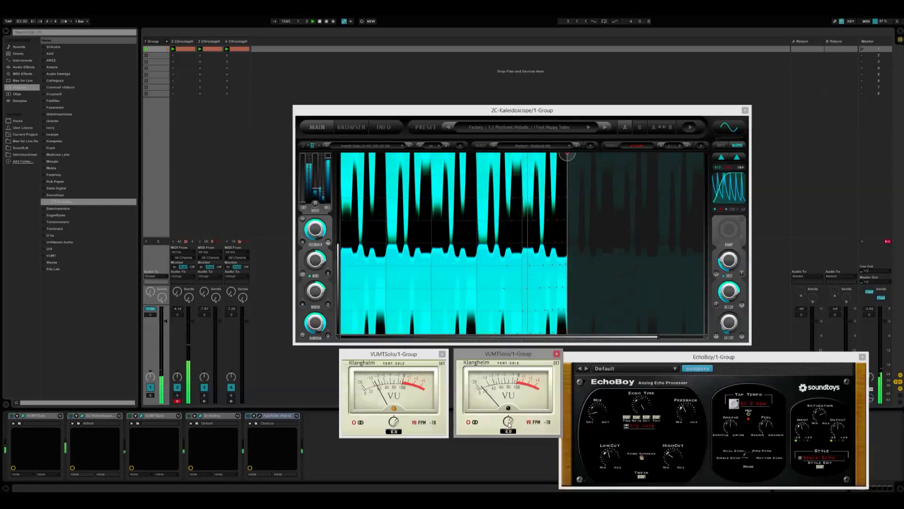